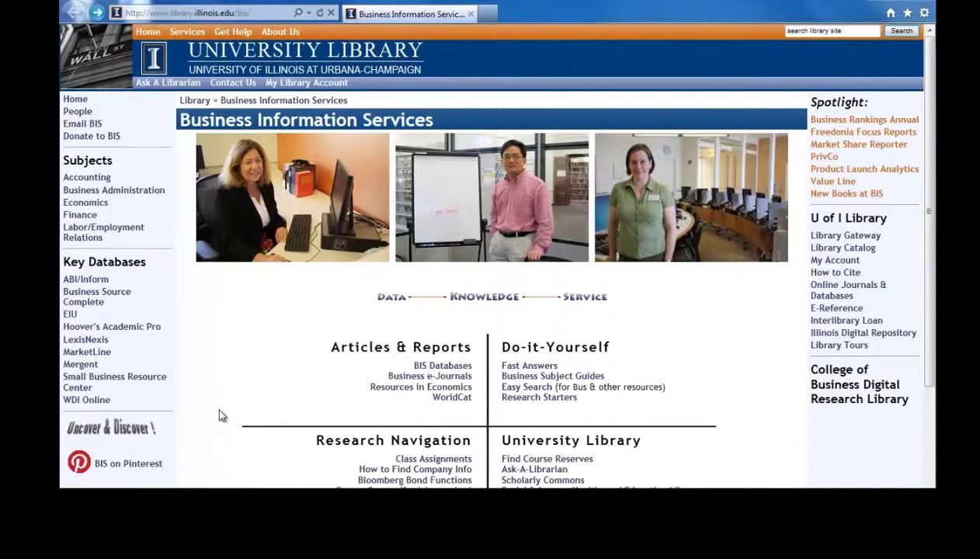
Scroll the Business Information Services page and open the 'How to Find Company Info' flowchart
scroll(208, 418, "down", 1)
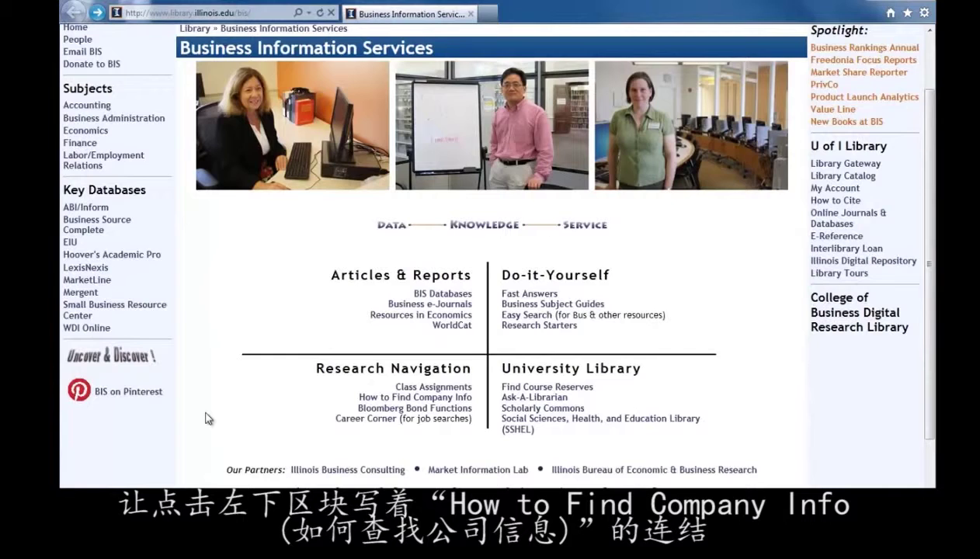
scroll(208, 418, "down", 1)
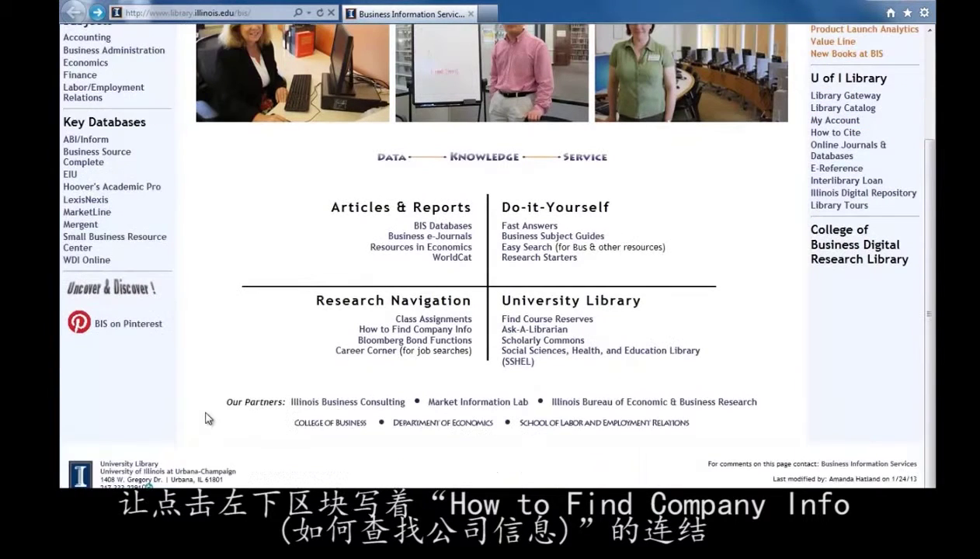
left_click(388, 336)
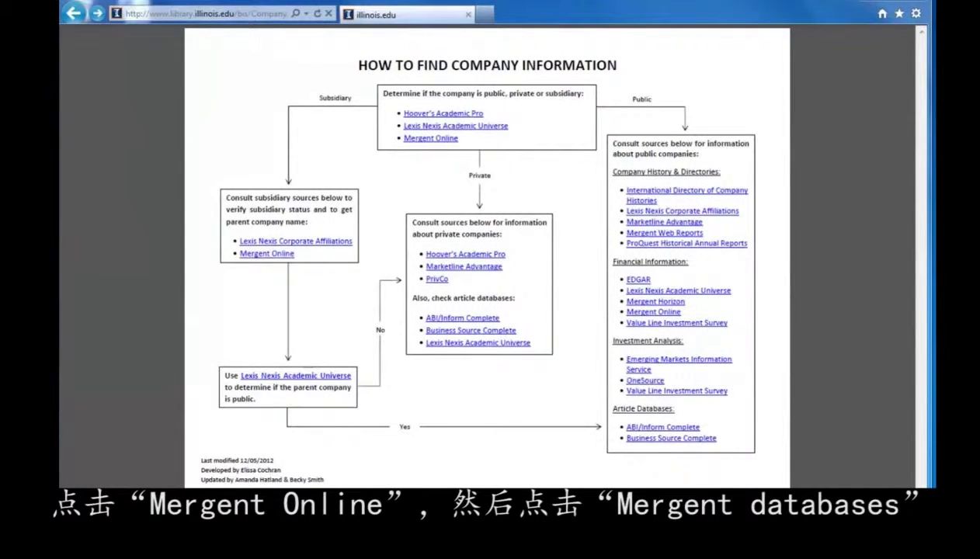
Follow the flowchart's Mergent Online link through Discover to the Mergent Online Basic Search
left_click(644, 312)
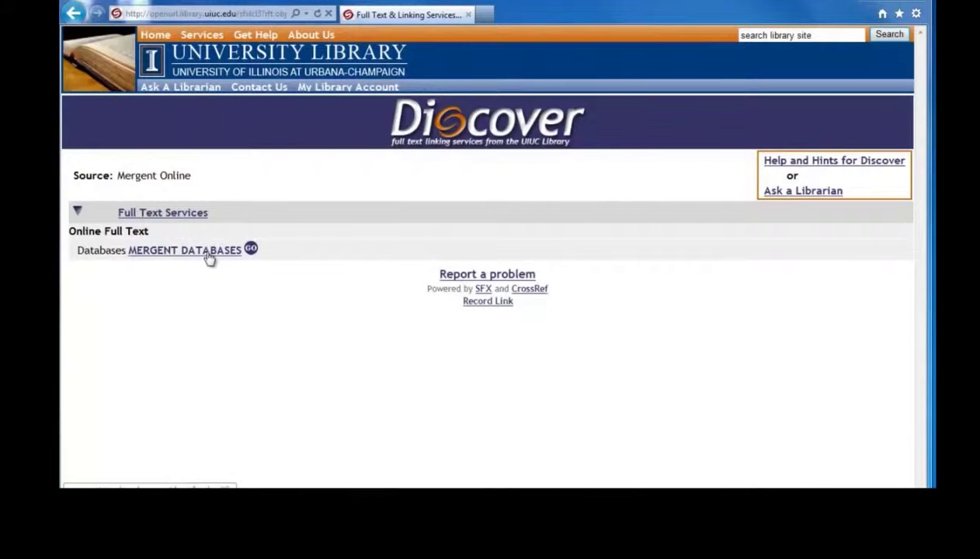
left_click(208, 253)
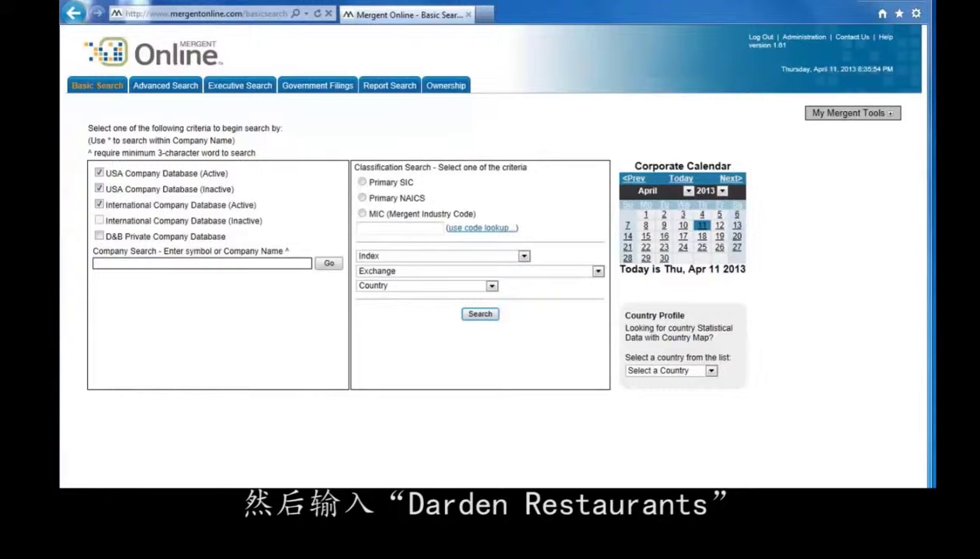
Search 'Darden Restaurants' and open the DRI NYS Darden Restaurants, Inc. profile
type("Dar")
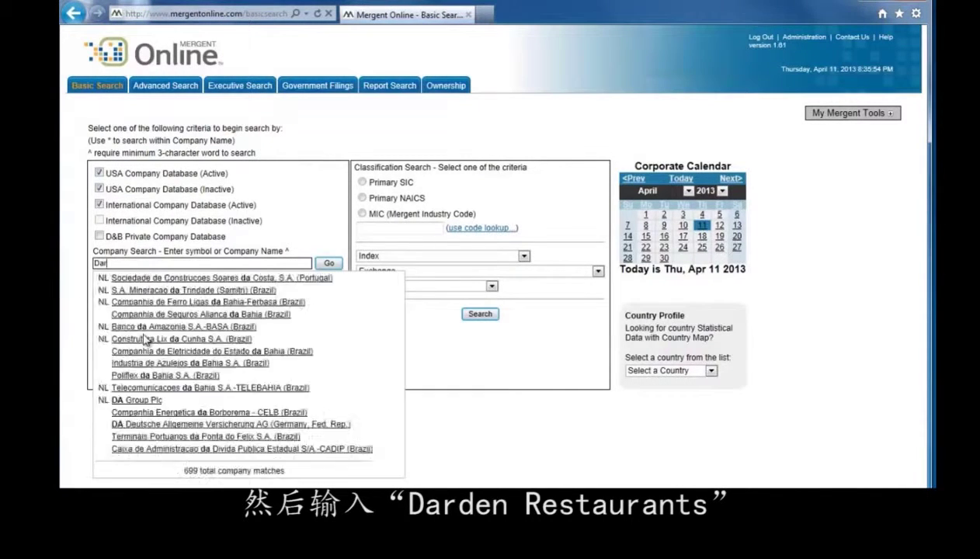
type("den R")
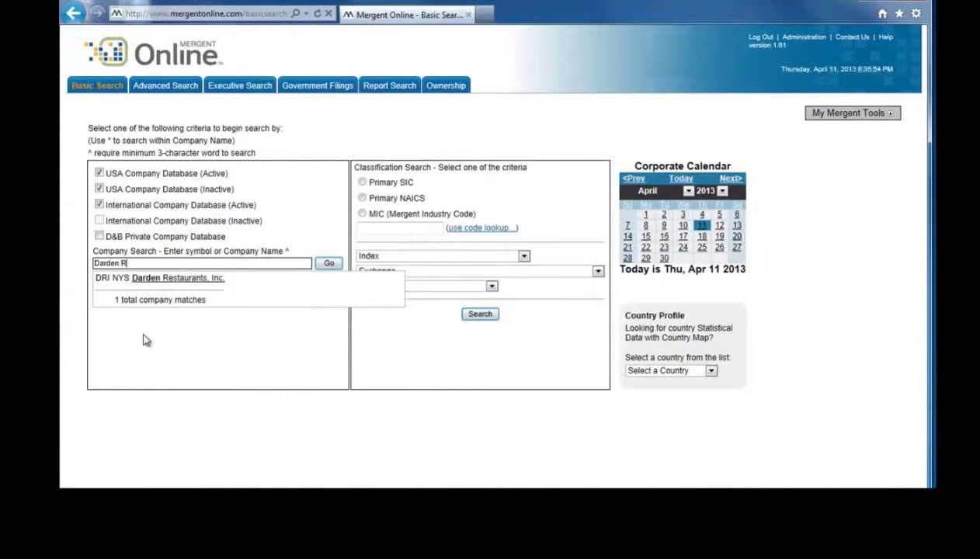
type("estaurants")
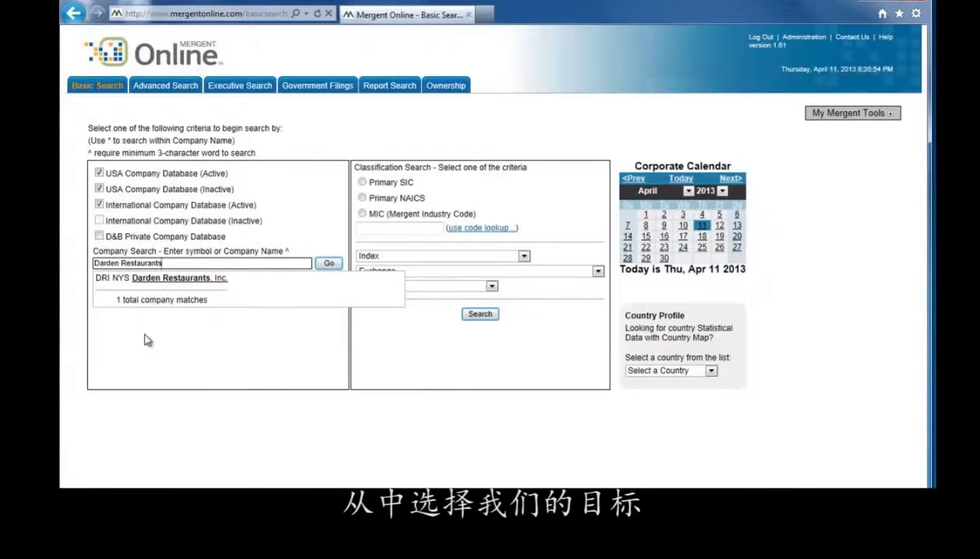
left_click(161, 283)
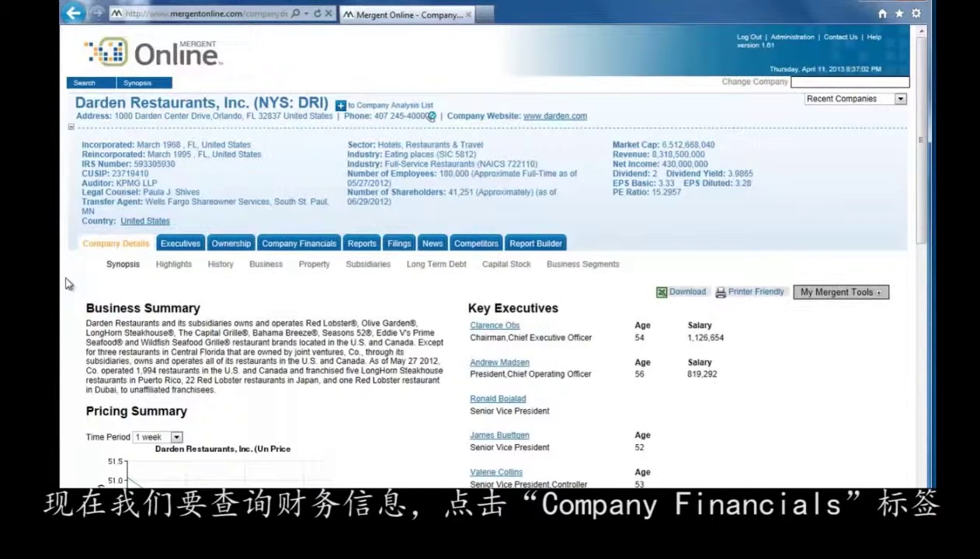
Show Company Financials as a quarterly Income Statement for All Available Years and refresh
left_click(273, 245)
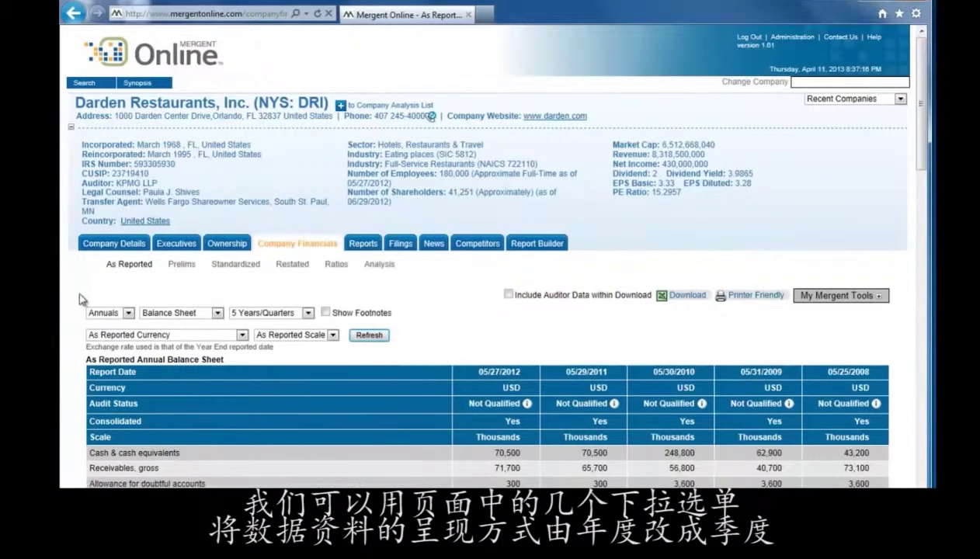
scroll(82, 298, "down", 1)
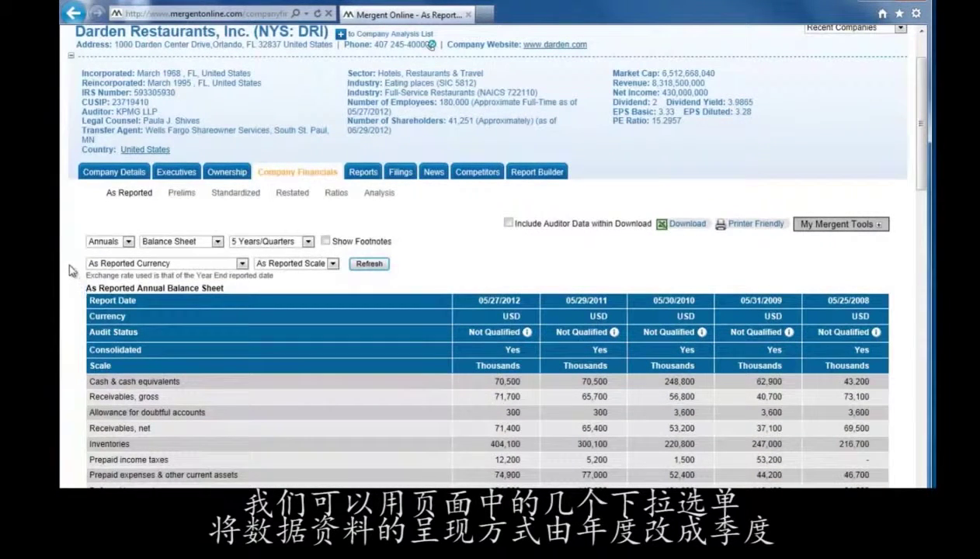
left_click(129, 241)
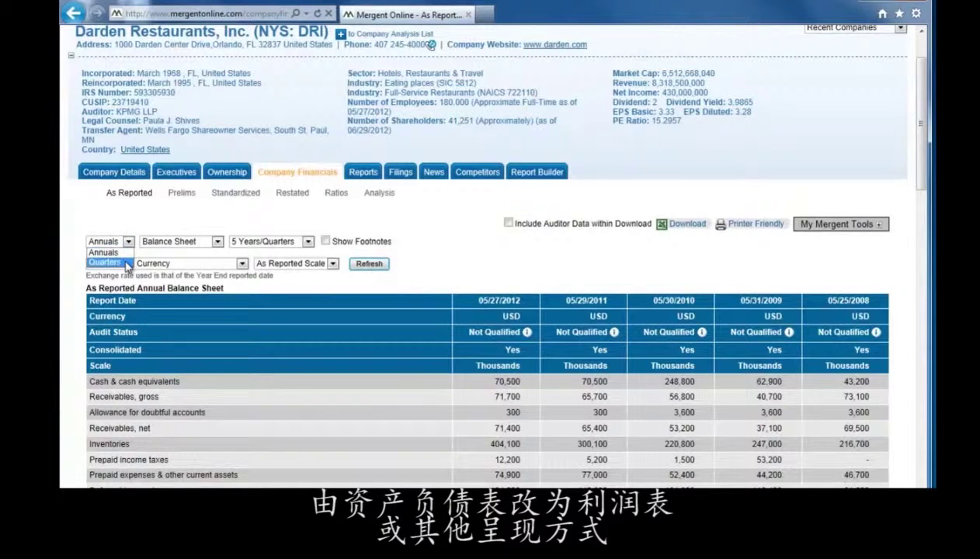
left_click(106, 263)
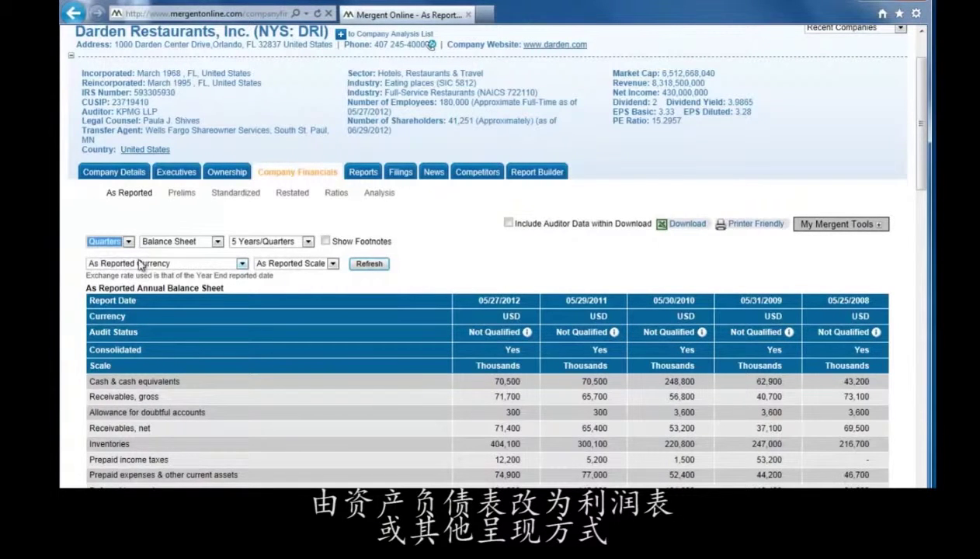
left_click(218, 242)
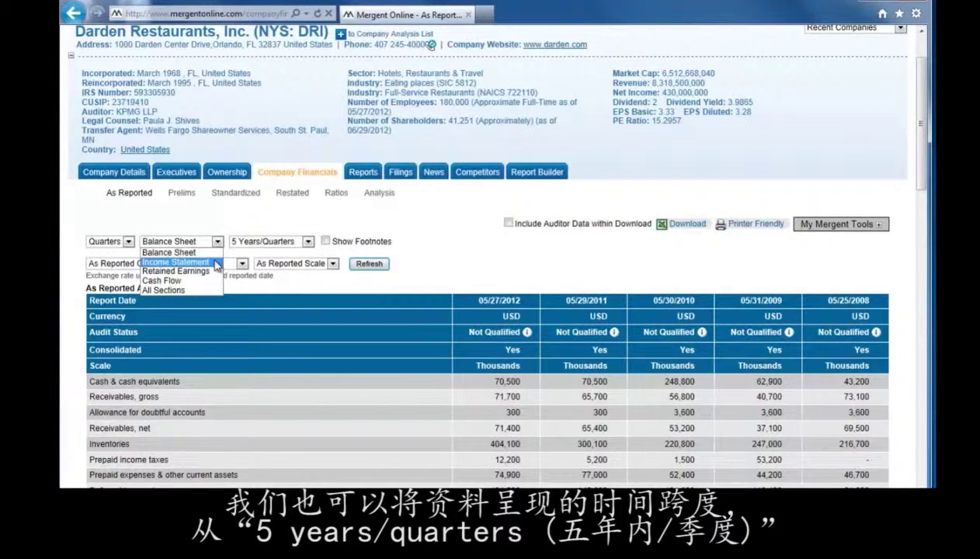
left_click(216, 265)
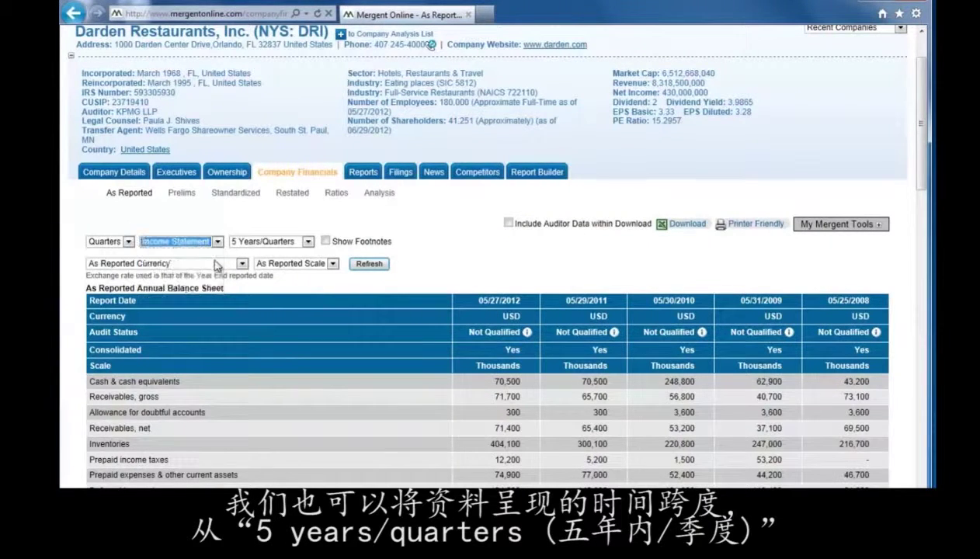
left_click(308, 242)
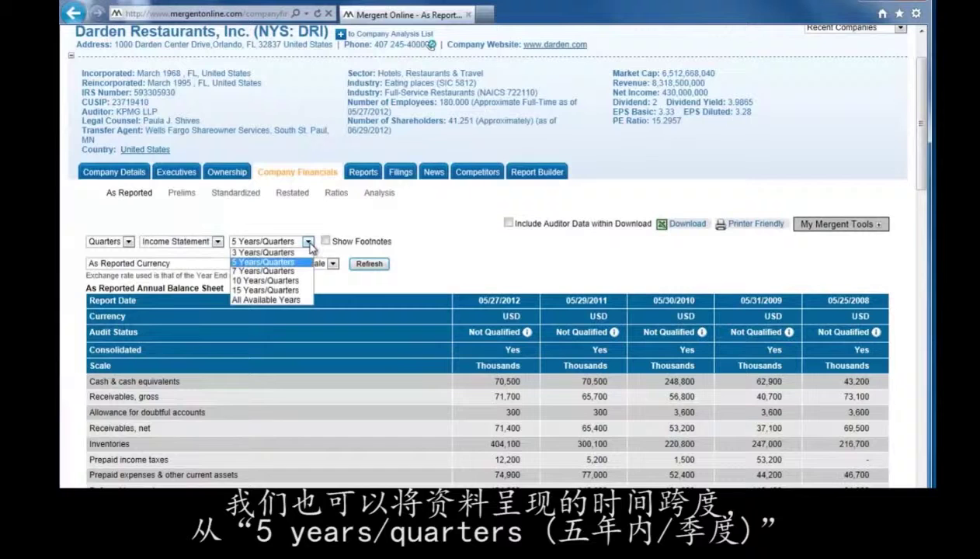
left_click(308, 300)
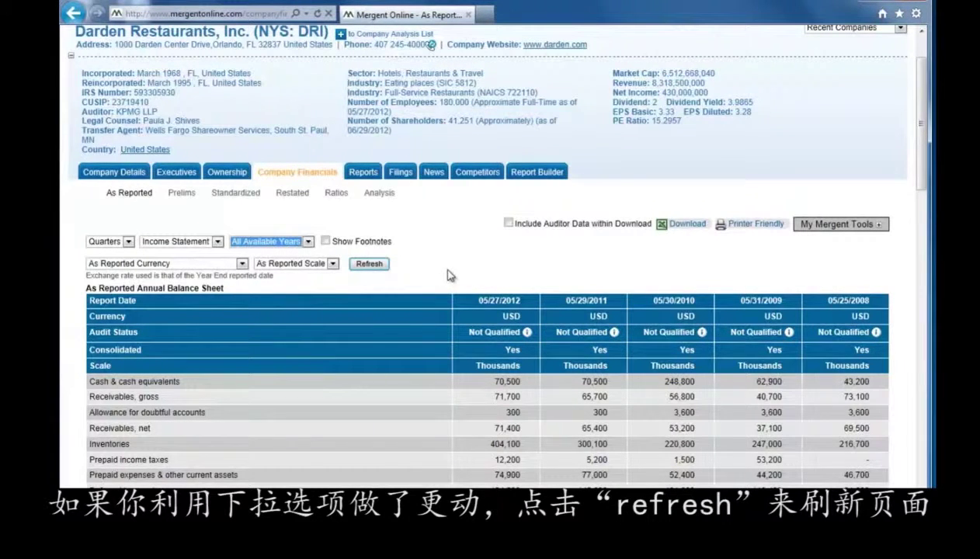
left_click(368, 263)
Return to the company information flowchart from the Back history
scroll(405, 262, "down", 4)
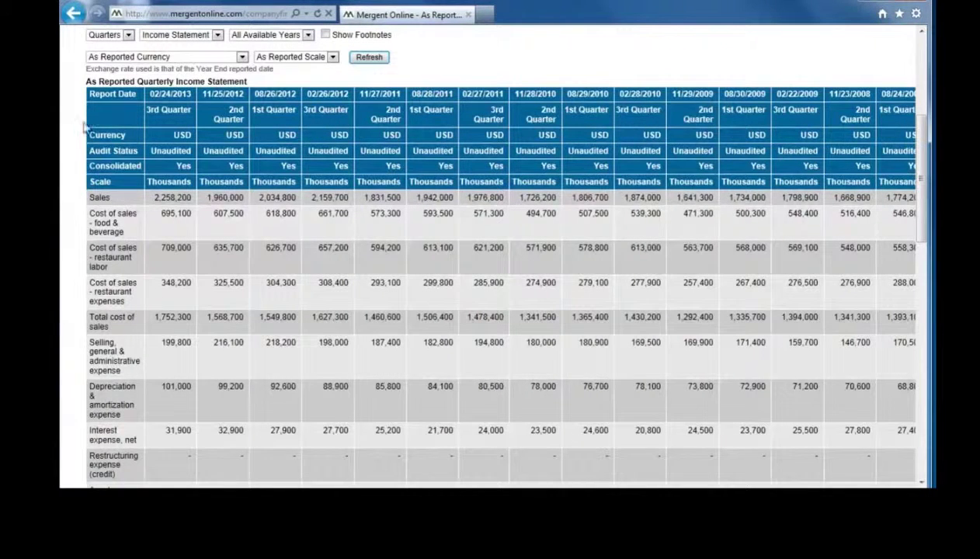
right_click(73, 13)
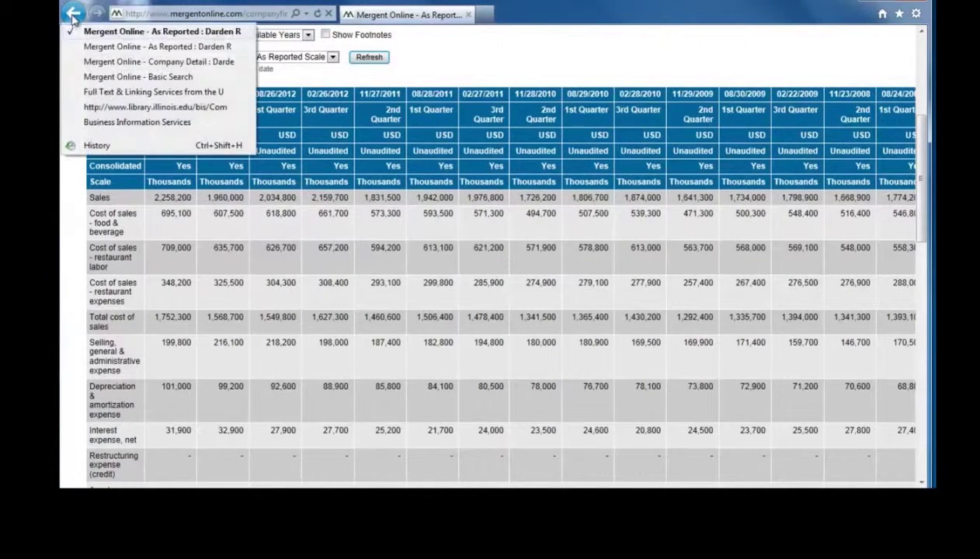
left_click(106, 107)
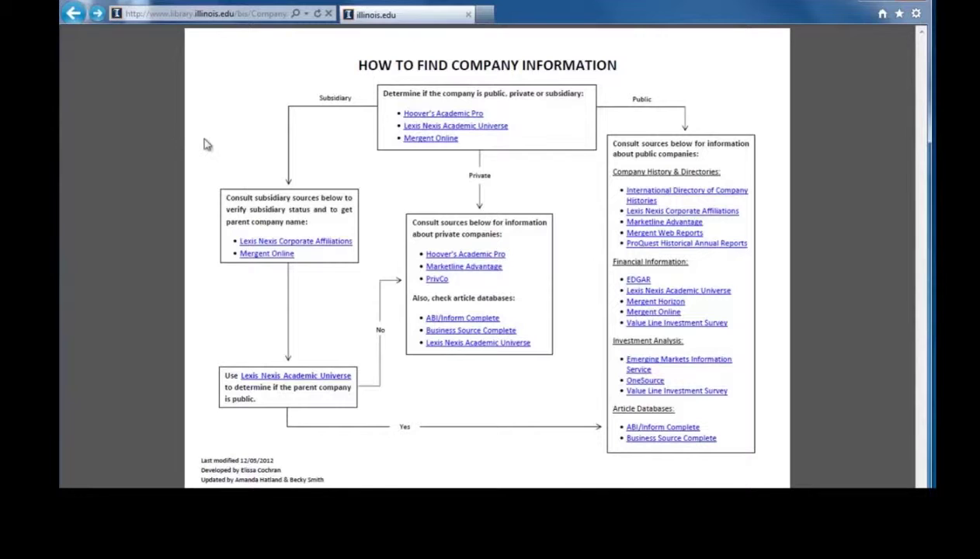
Follow the Value Line Investment Survey link through to the Lookup Company page
left_click(674, 391)
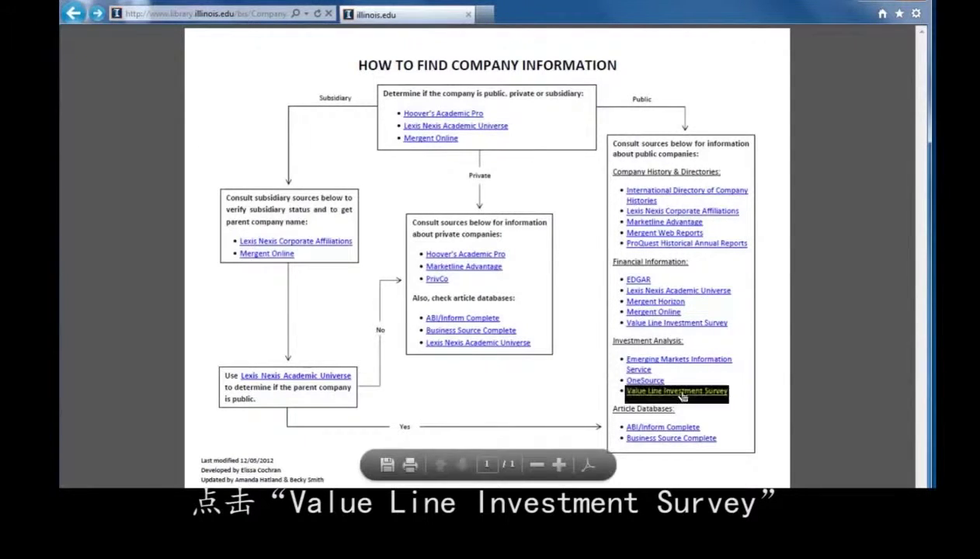
left_click(240, 251)
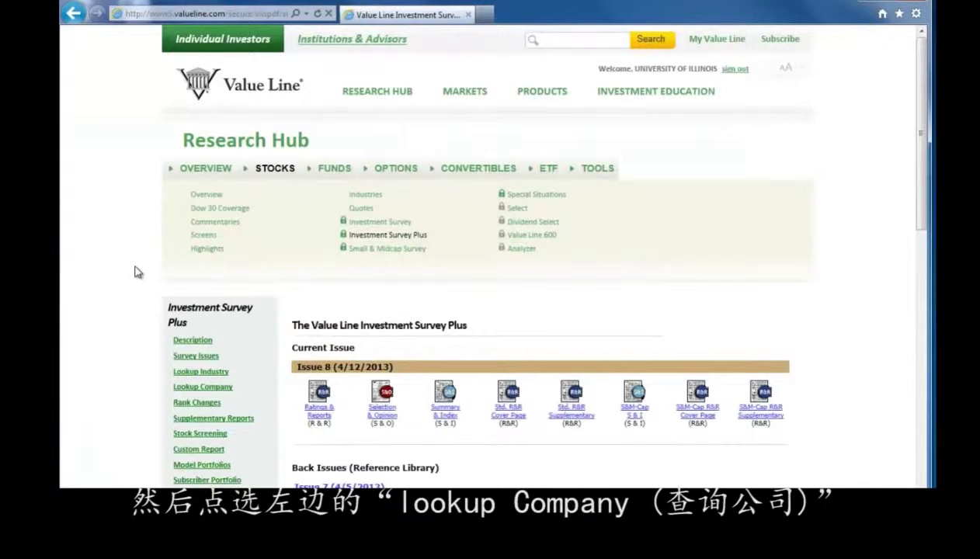
left_click(188, 387)
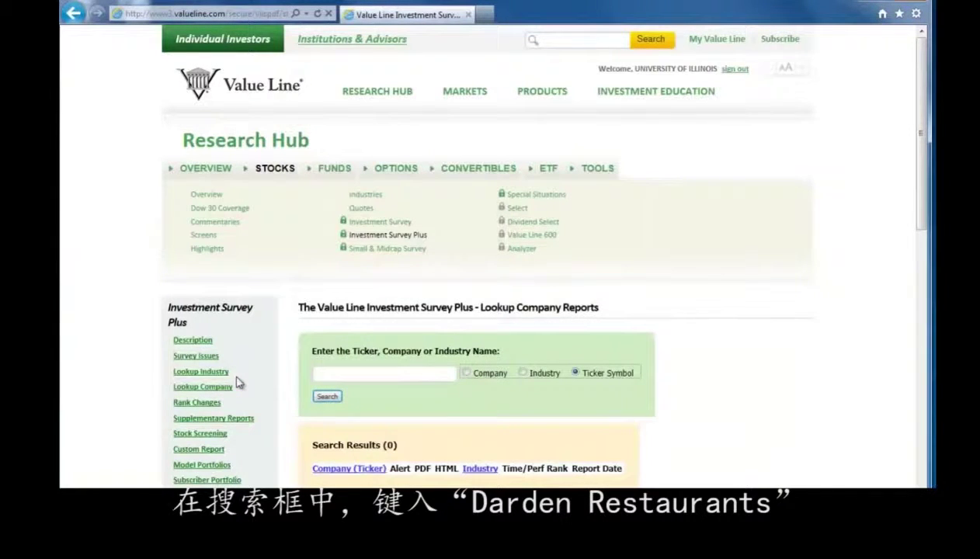
Search Value Line by company name for 'Darden Restaurants' and open the Darden Restaurants (DRI) report
type("D")
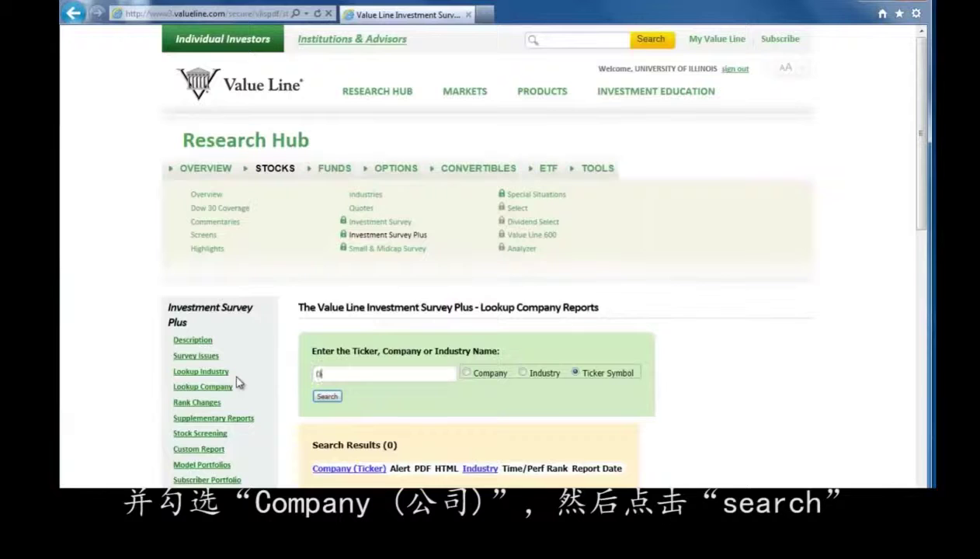
type("arden Restaurants")
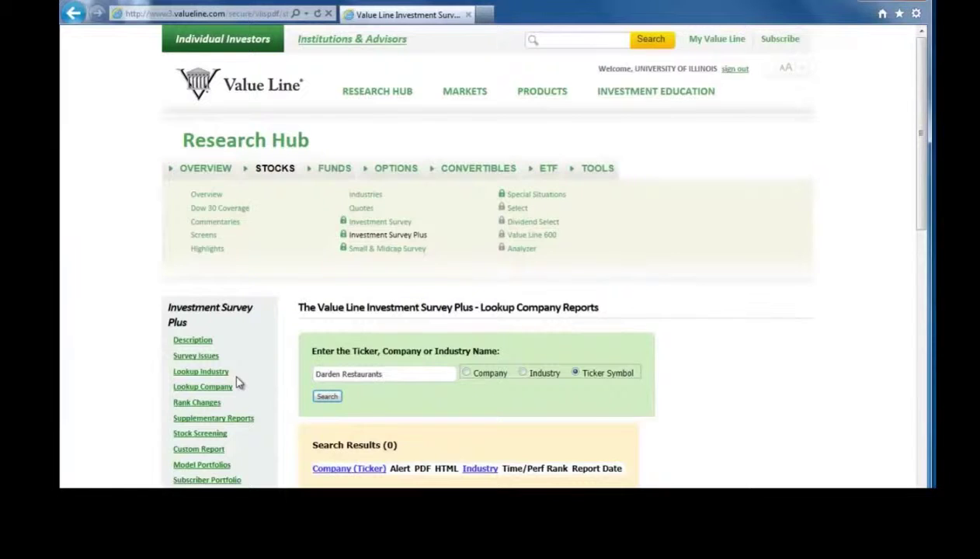
left_click(466, 374)
left_click(327, 398)
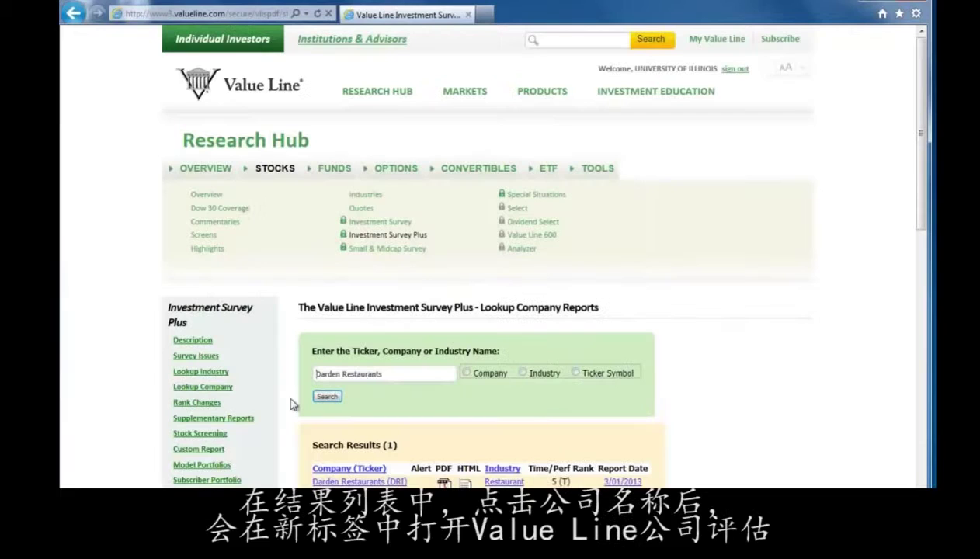
scroll(292, 403, "down", 2)
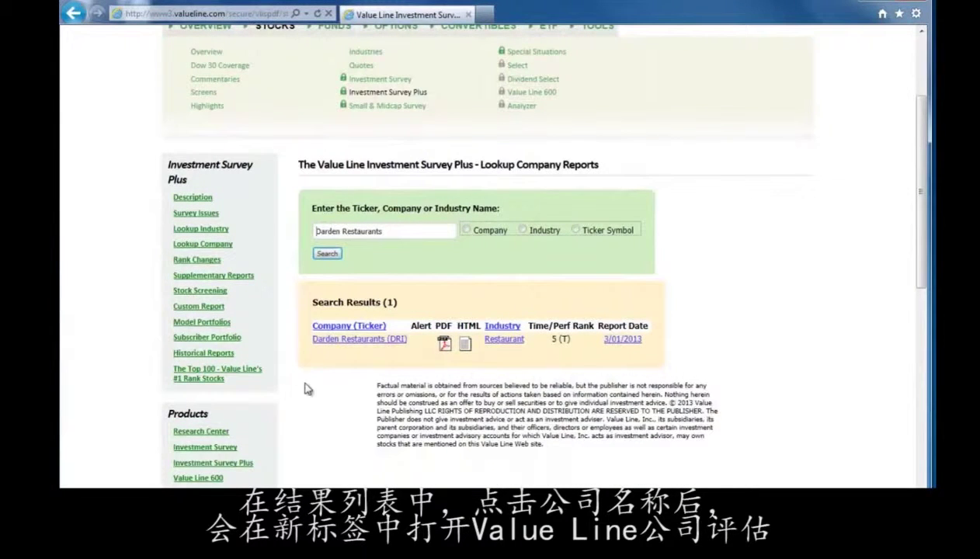
left_click(327, 340)
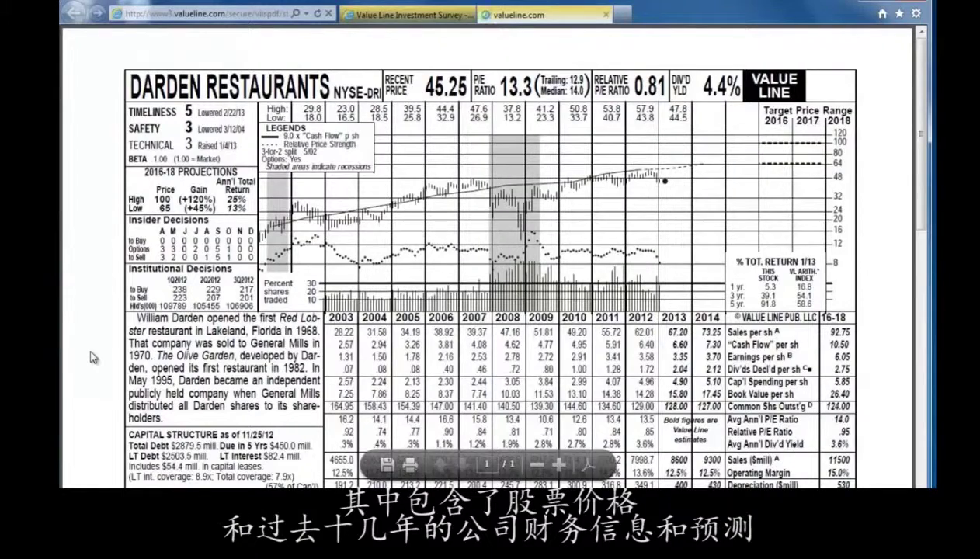
Scroll through the Darden report PDF, then go back to the lookup results tab
scroll(92, 357, "down", 1)
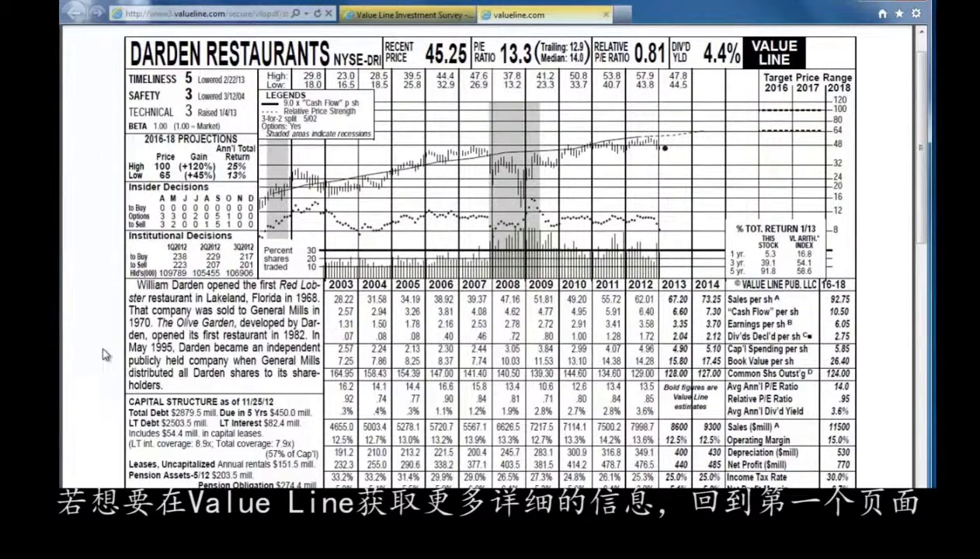
left_click(375, 21)
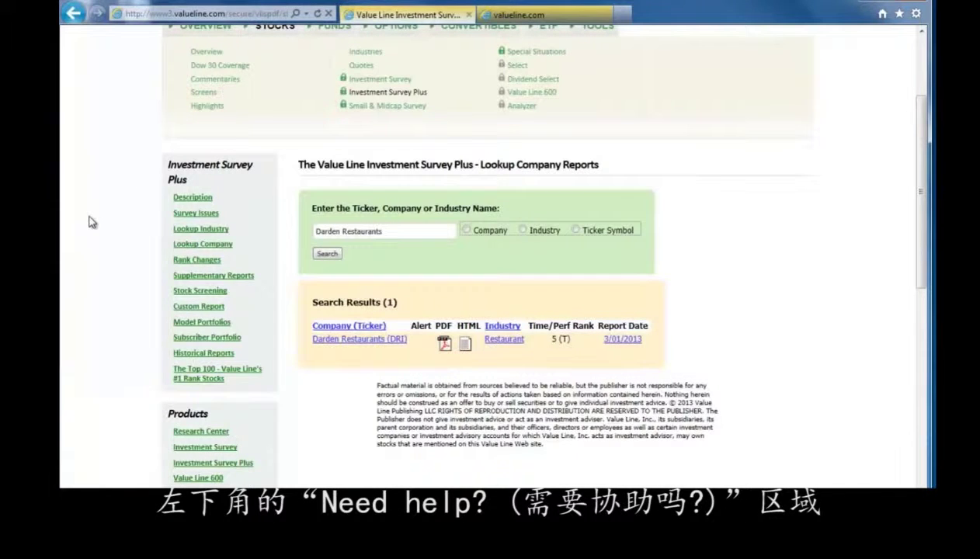
Open Value Line's subscriber guides from the 'Need help?' box and bring up the Back history
scroll(89, 222, "down", 5)
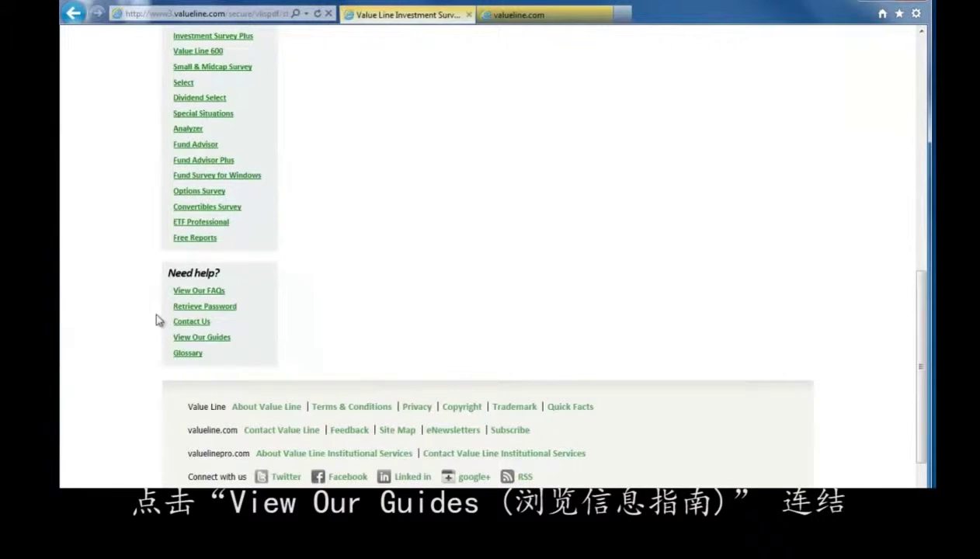
left_click(185, 338)
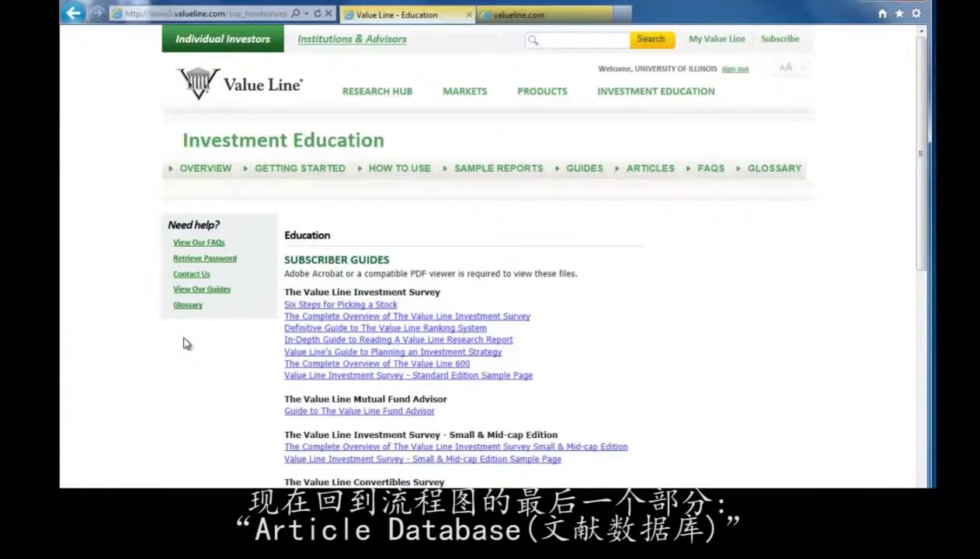
right_click(74, 13)
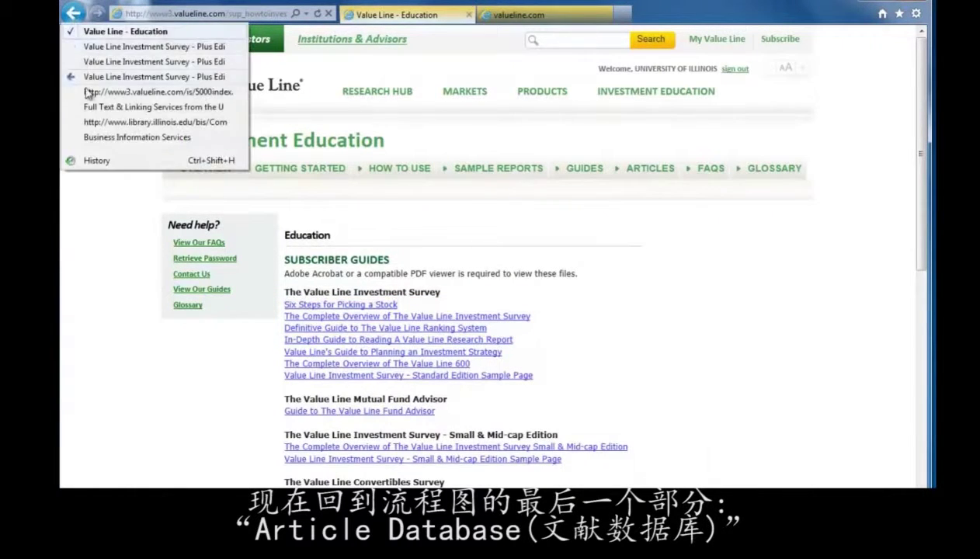
Return to the library flowchart and follow ABI/Inform Complete through to ProQuest Advanced Search
left_click(94, 124)
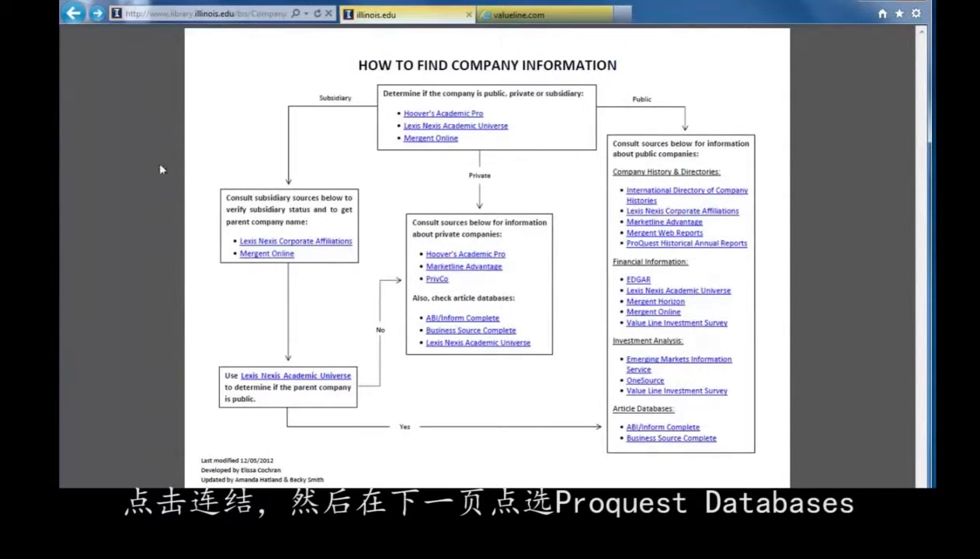
left_click(659, 427)
left_click(182, 254)
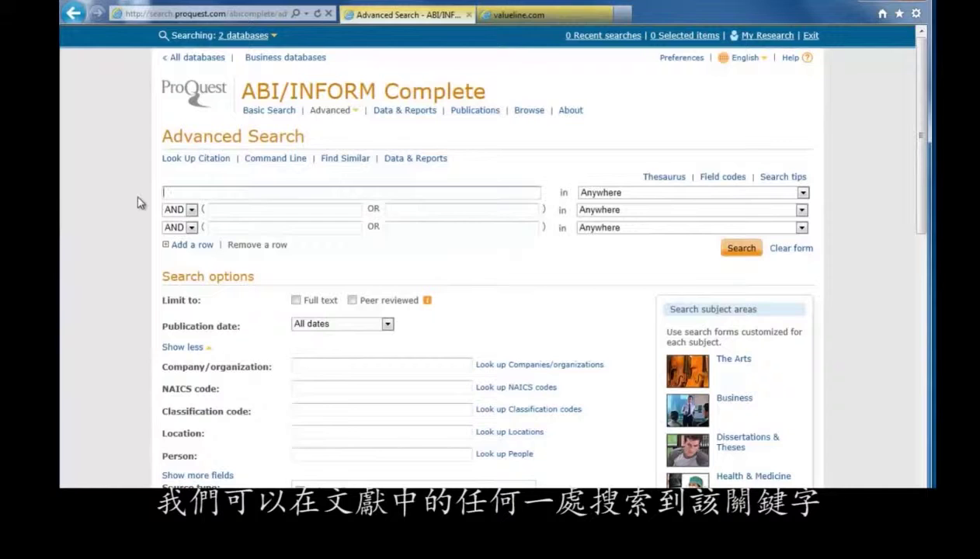
Search ABI/INFORM Complete for 'Darden Restaurants' anywhere in the record
type("Darden H")
type("estaurants")
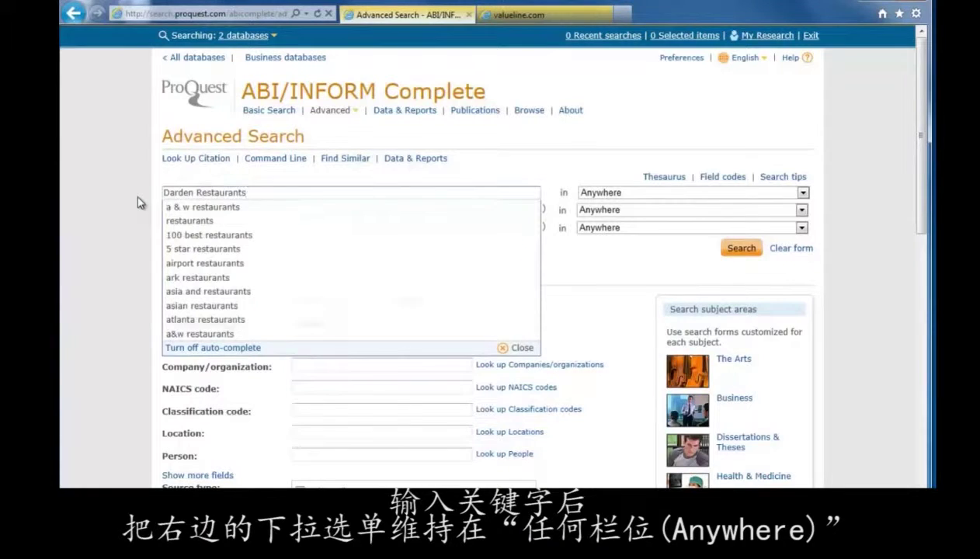
key("Escape")
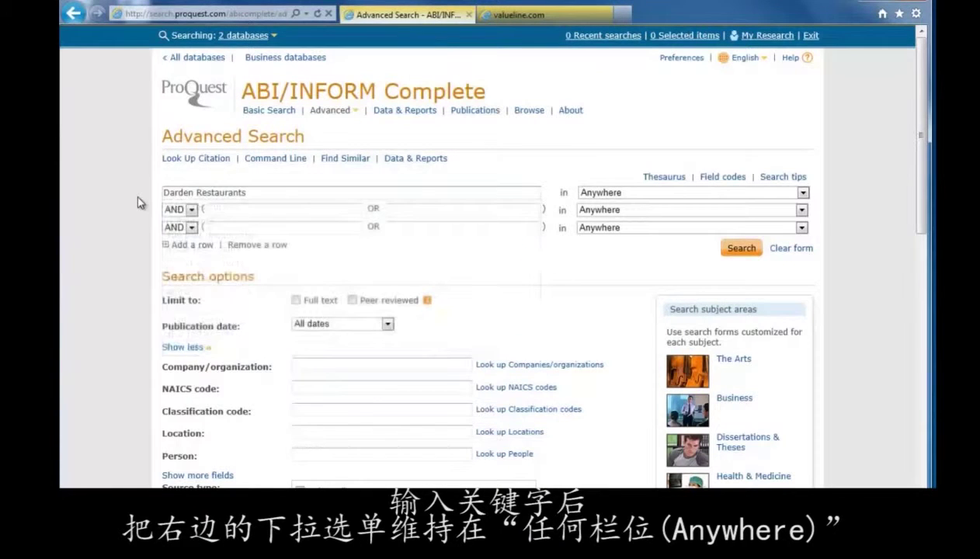
left_click(734, 253)
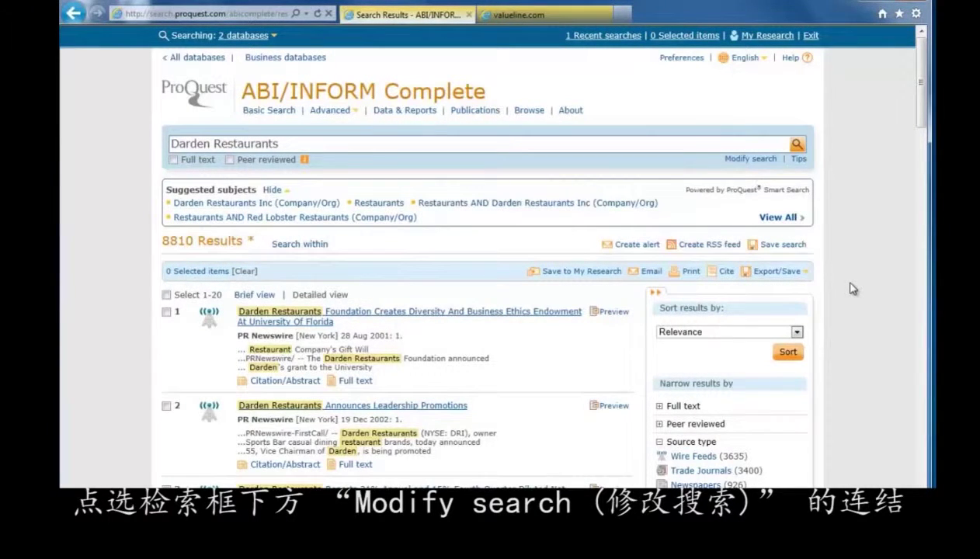
Rerun the Darden Restaurants search limited to the Company/organization (ORG) field
left_click(765, 161)
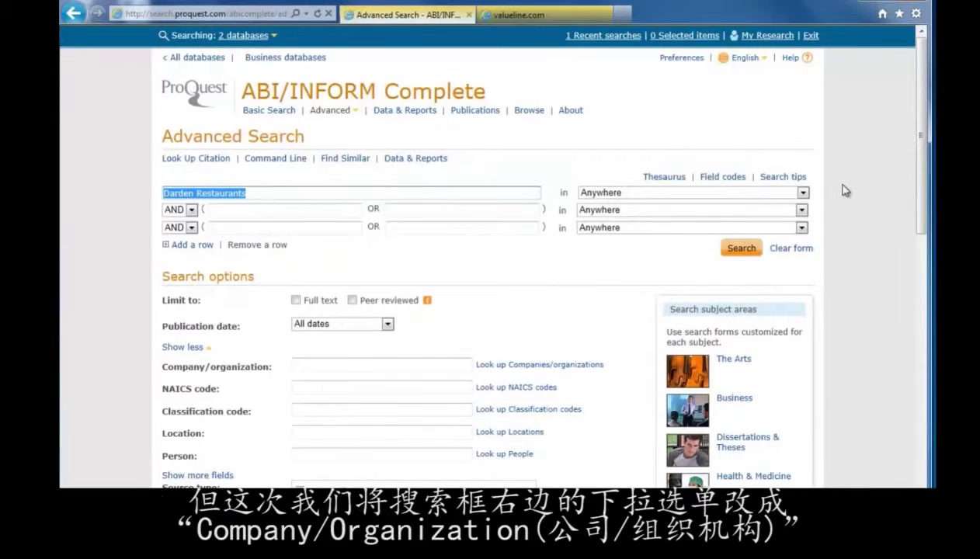
left_click(803, 195)
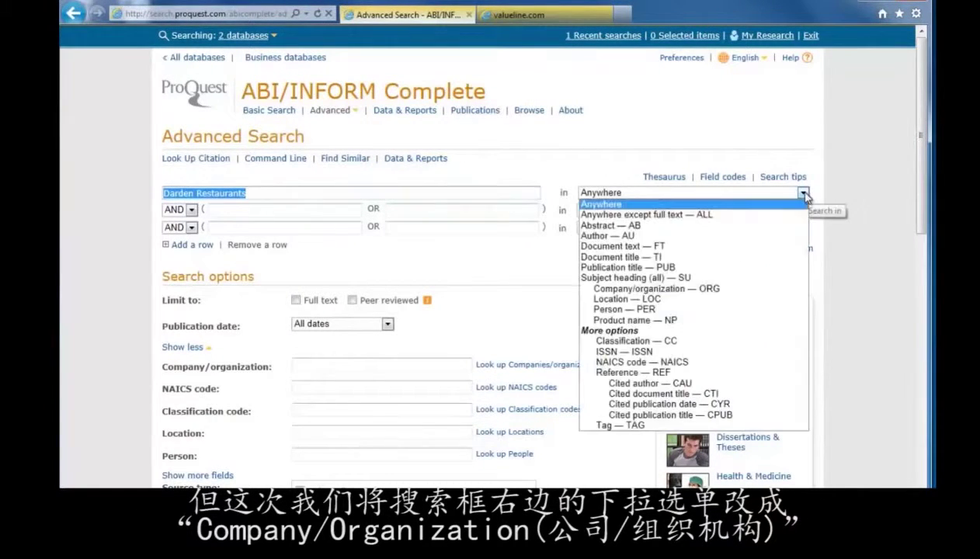
left_click(759, 292)
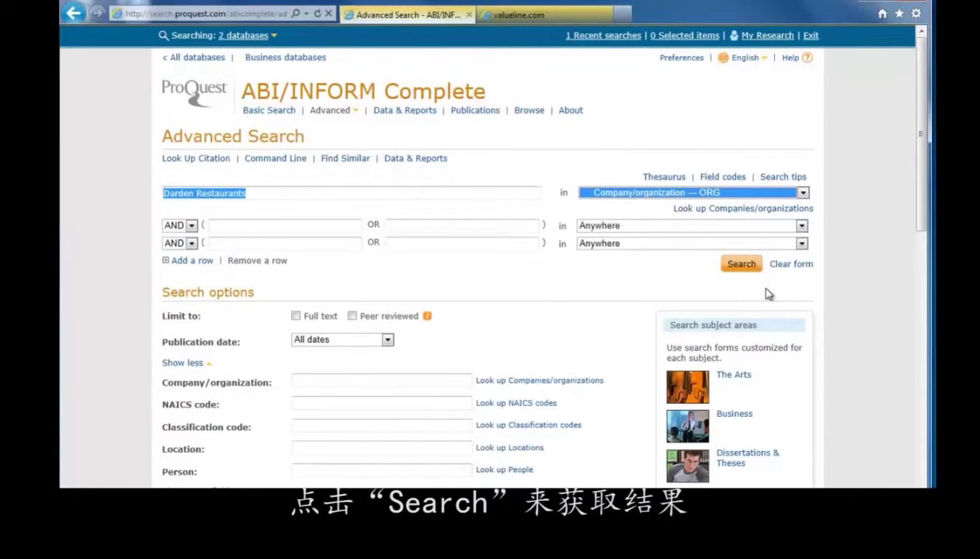
left_click(742, 265)
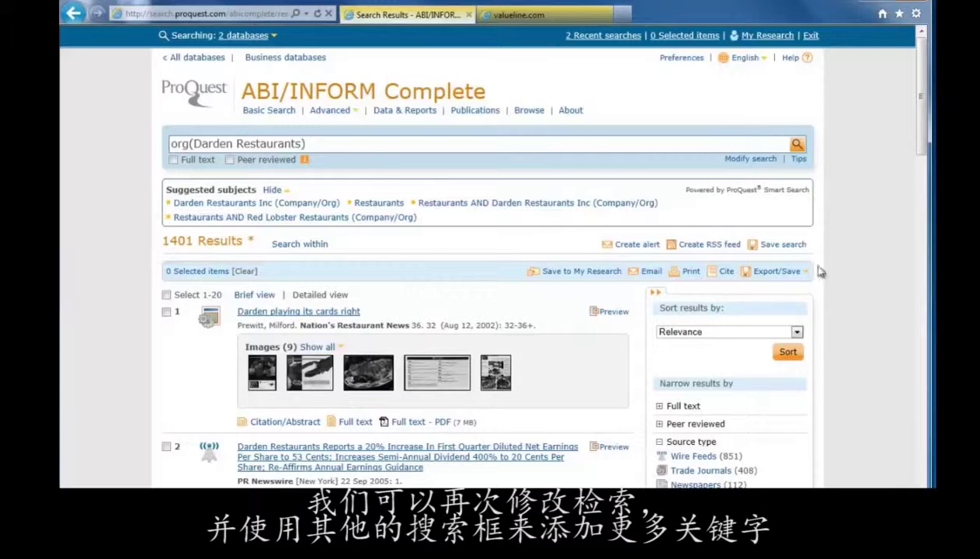
Return from the 1401 org(Darden Restaurants) results to the Advanced Search form
left_click(750, 159)
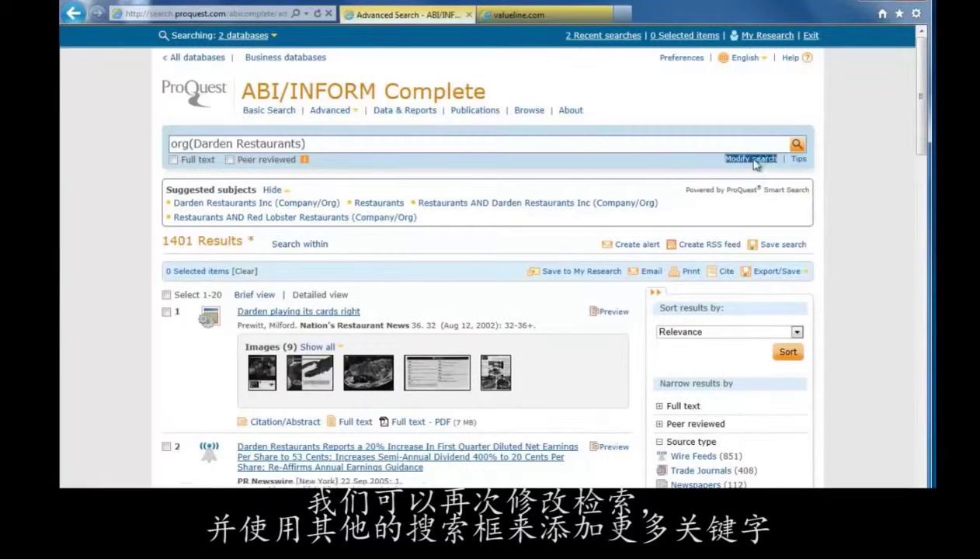